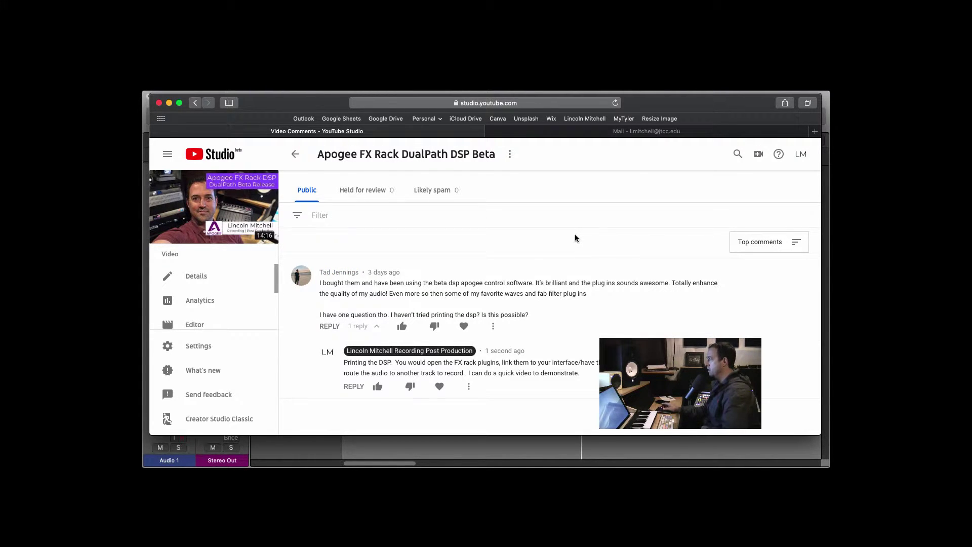
- Switch to Logic Pro, insert the Apogee FX Rack on the Audio 1 track and load ModEQ 6 in it
{"action": "left_click", "coordinate": [549, 449]}
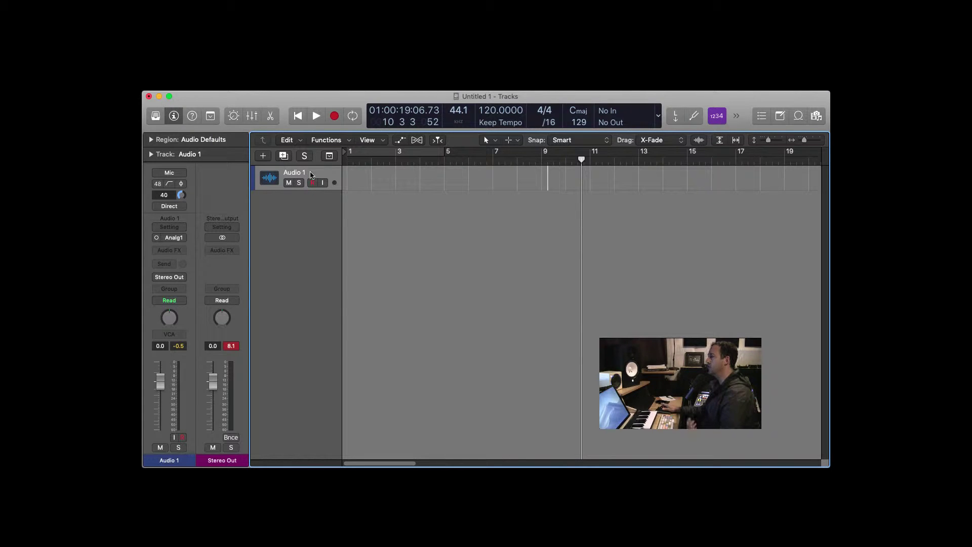
{"action": "left_click", "coordinate": [169, 250]}
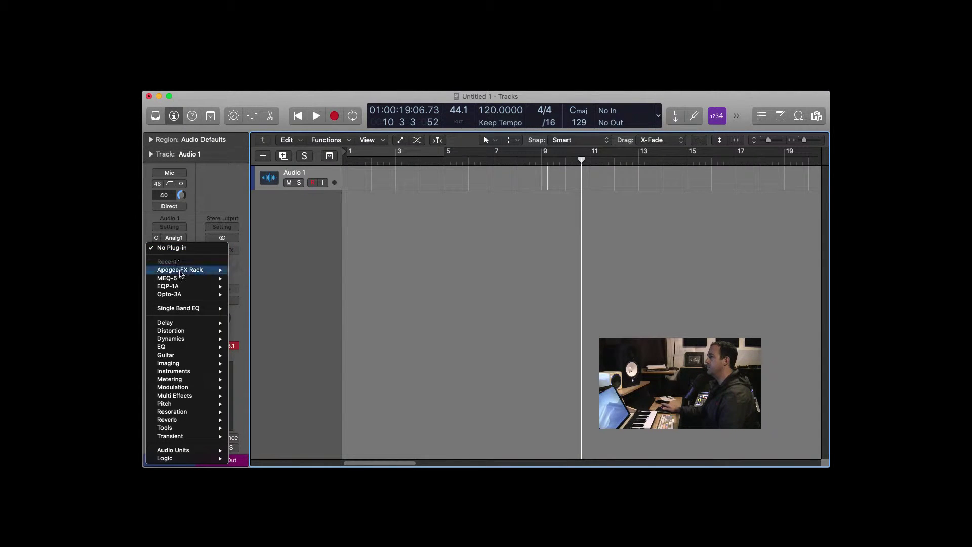
{"action": "mouse_move", "coordinate": [181, 275]}
{"action": "left_click", "coordinate": [248, 270]}
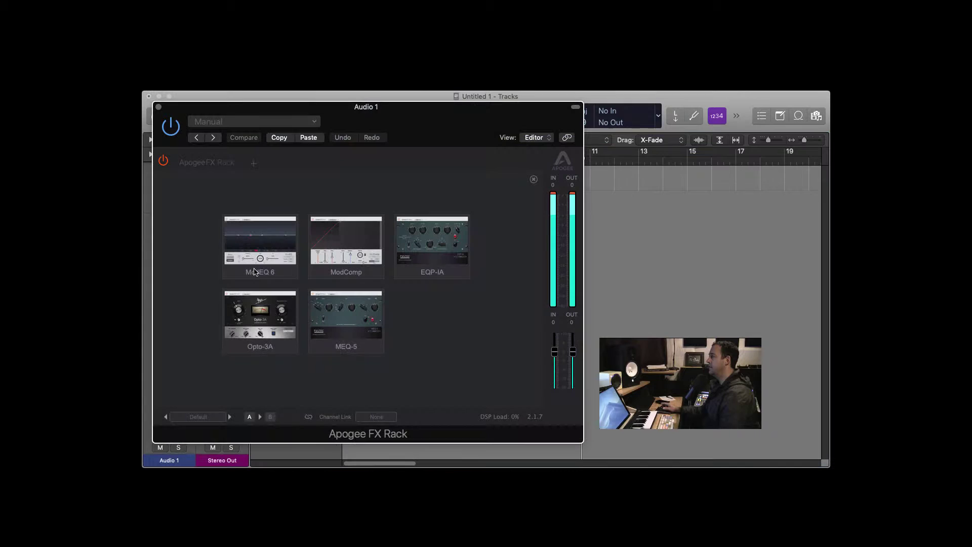
{"action": "left_click", "coordinate": [276, 247]}
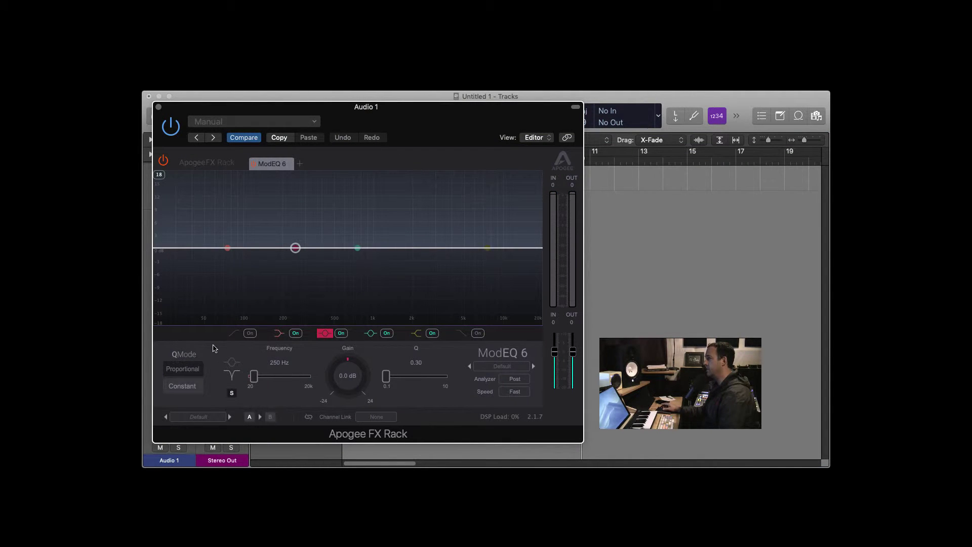
- Enable the high-pass band of ModEQ 6 and raise its cutoff frequency to 1553 Hz
{"action": "left_click", "coordinate": [232, 334]}
{"action": "left_click", "coordinate": [251, 334]}
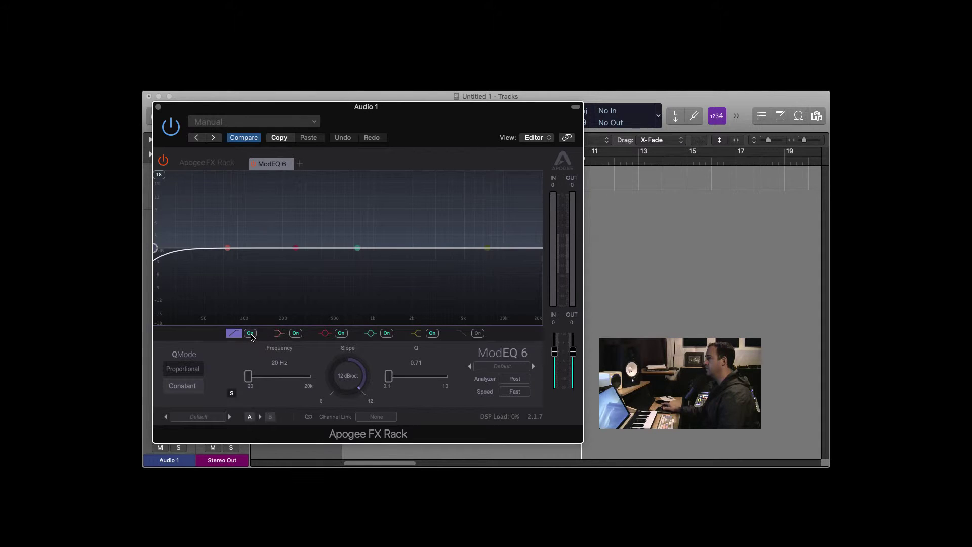
{"action": "left_click_drag", "start_coordinate": [253, 381], "coordinate": [298, 380]}
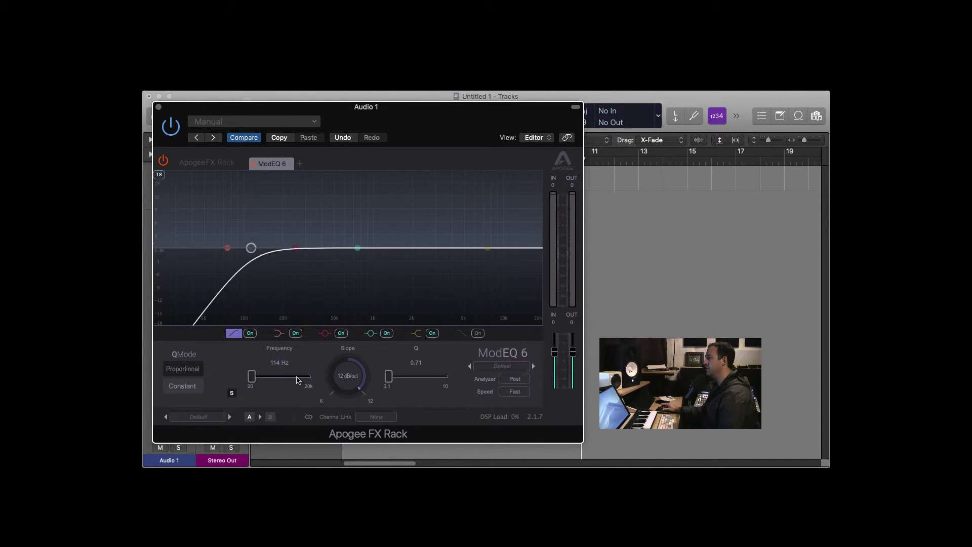
{"action": "scroll", "coordinate": [284, 380], "scroll_direction": "up", "scroll_amount": 10}
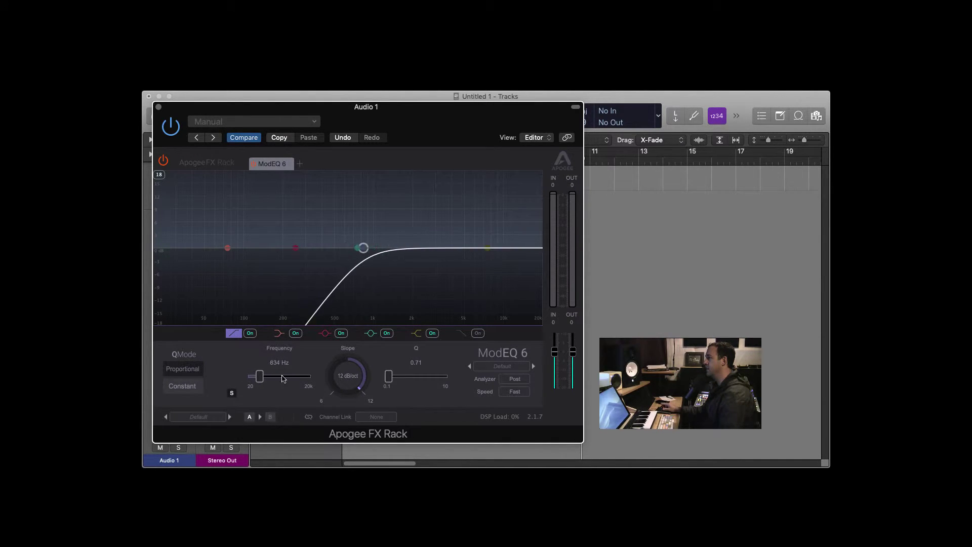
{"action": "scroll", "coordinate": [283, 379], "scroll_direction": "up", "scroll_amount": 4}
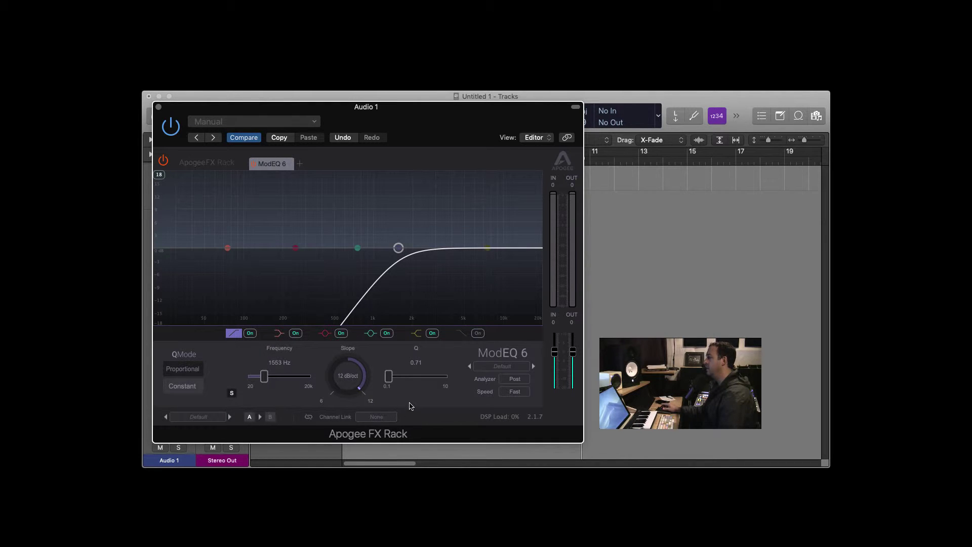
- Link the FX Rack to the interface channel Analog 1 and close the plug-in window
{"action": "left_click", "coordinate": [380, 420]}
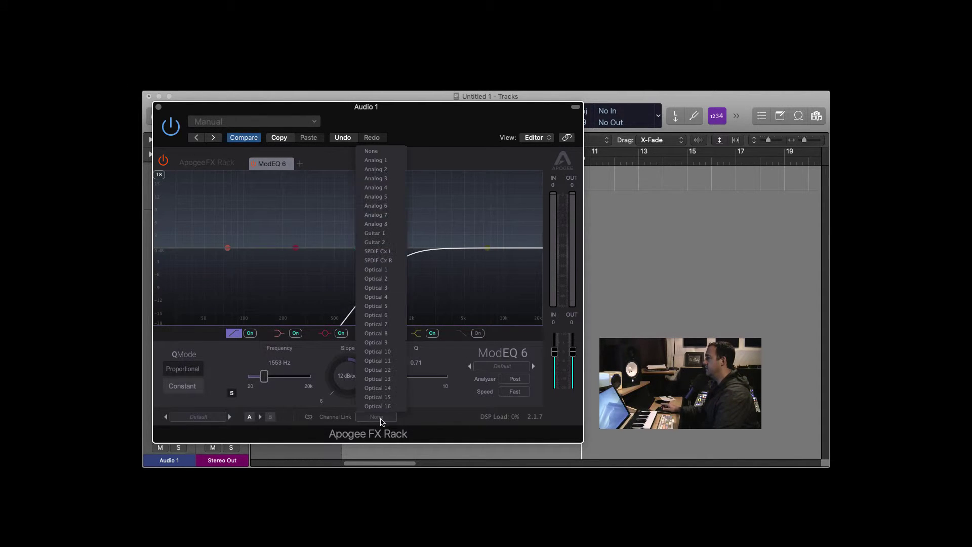
{"action": "left_click", "coordinate": [390, 160]}
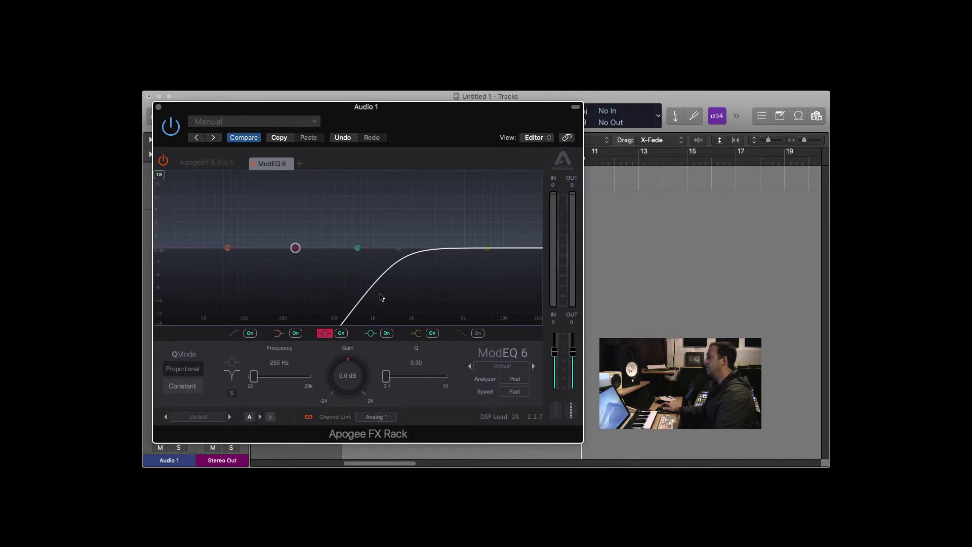
{"action": "left_click", "coordinate": [158, 107]}
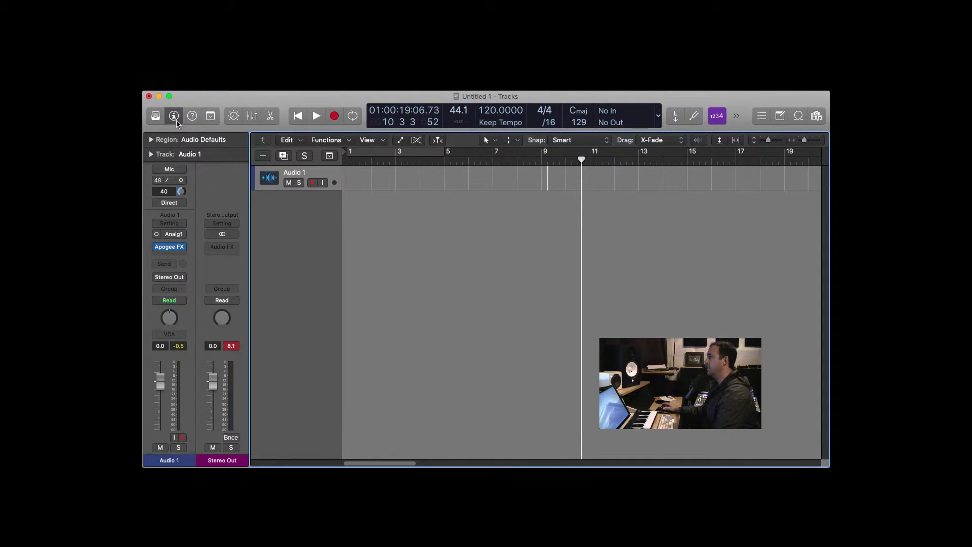
- Record-enable and mute the Audio 1 track, and add a send to Bus 1 at a level of 0.0
{"action": "key", "text": "ctrl+r"}
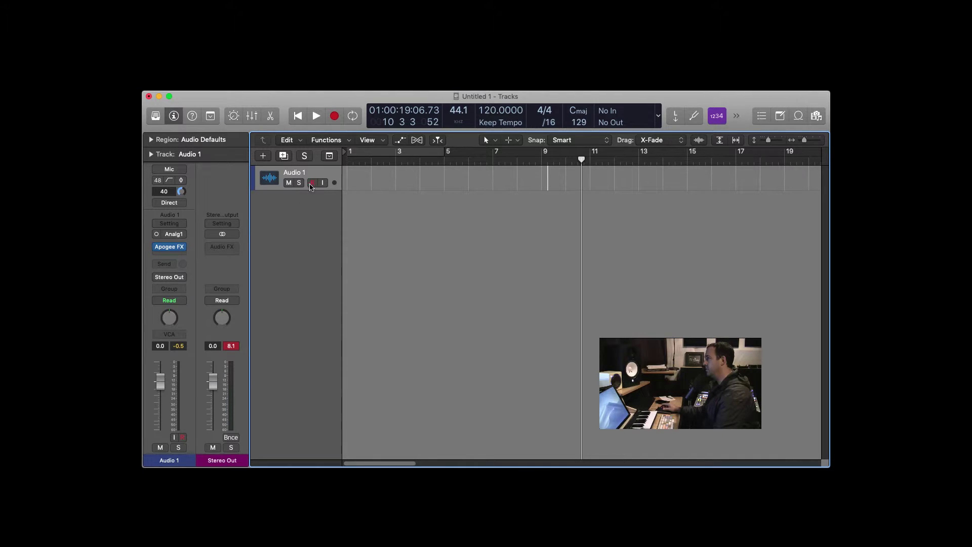
{"action": "key", "text": "ctrl+m"}
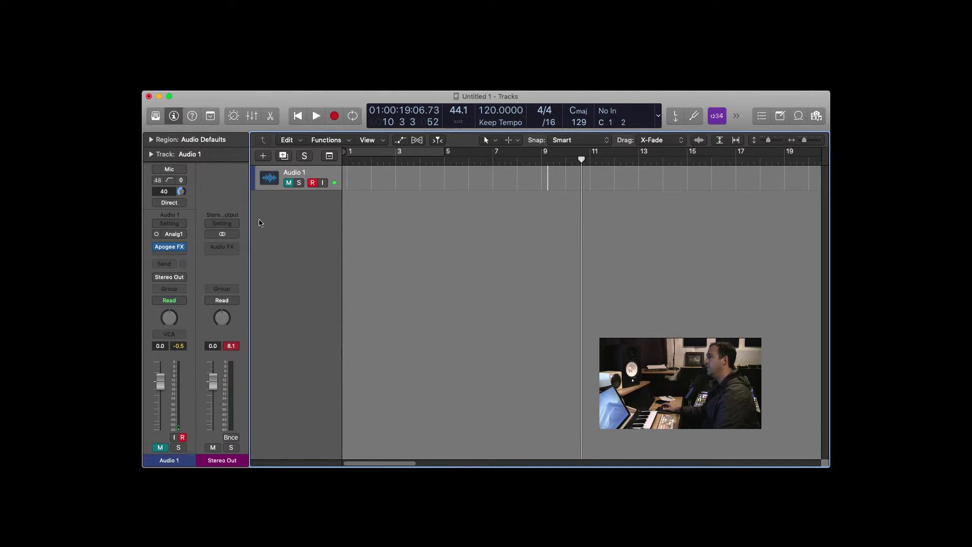
{"action": "left_click", "coordinate": [172, 264]}
{"action": "mouse_move", "coordinate": [178, 322]}
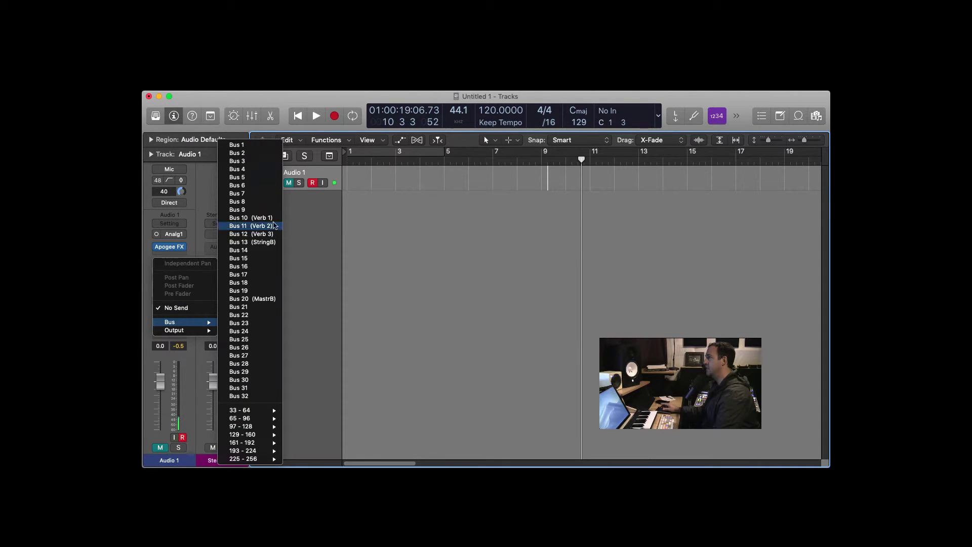
{"action": "left_click", "coordinate": [235, 146]}
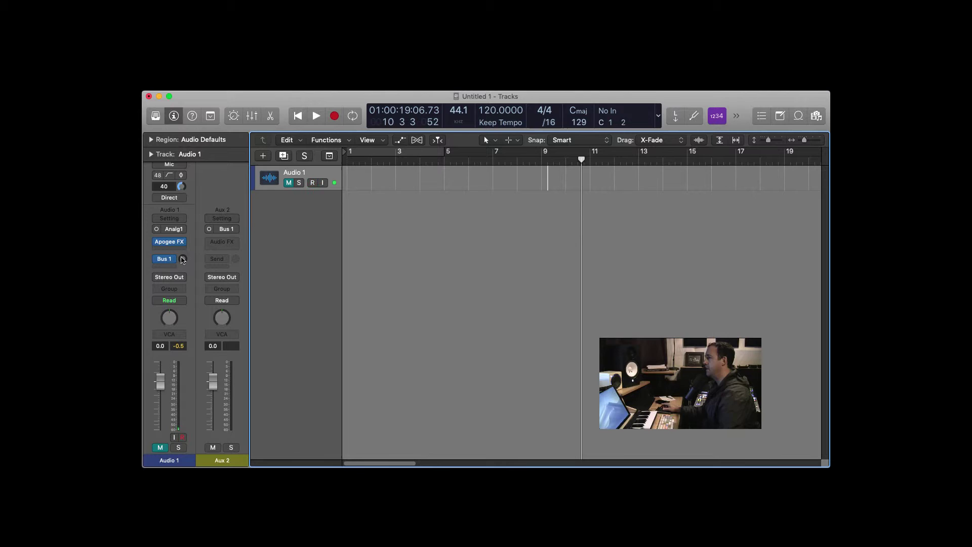
{"action": "left_click_drag", "start_coordinate": [182, 259], "coordinate": [182, 251]}
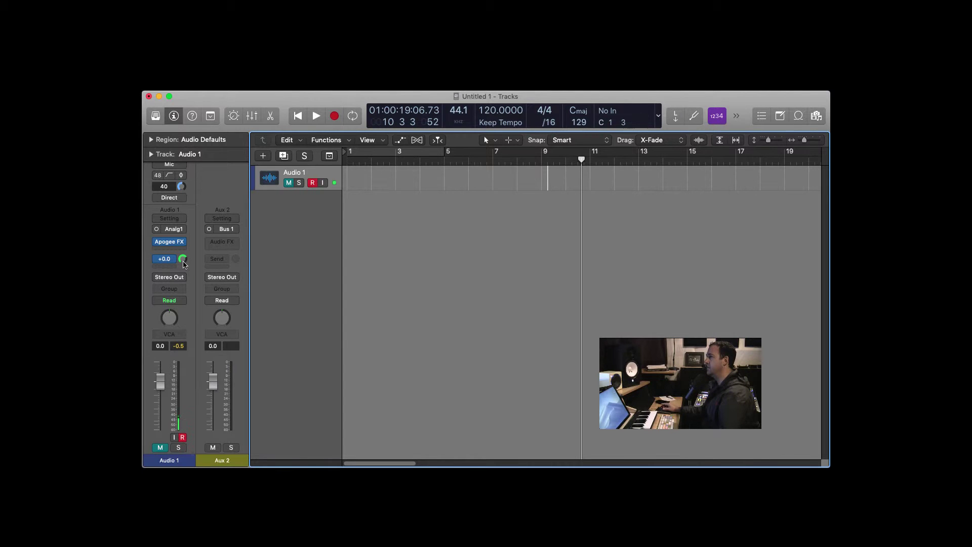
- Create one audio track with Bus 1 as input and Output 1 + 2 as output, and record a take on both tracks from bar 5
{"action": "left_click", "coordinate": [262, 156]}
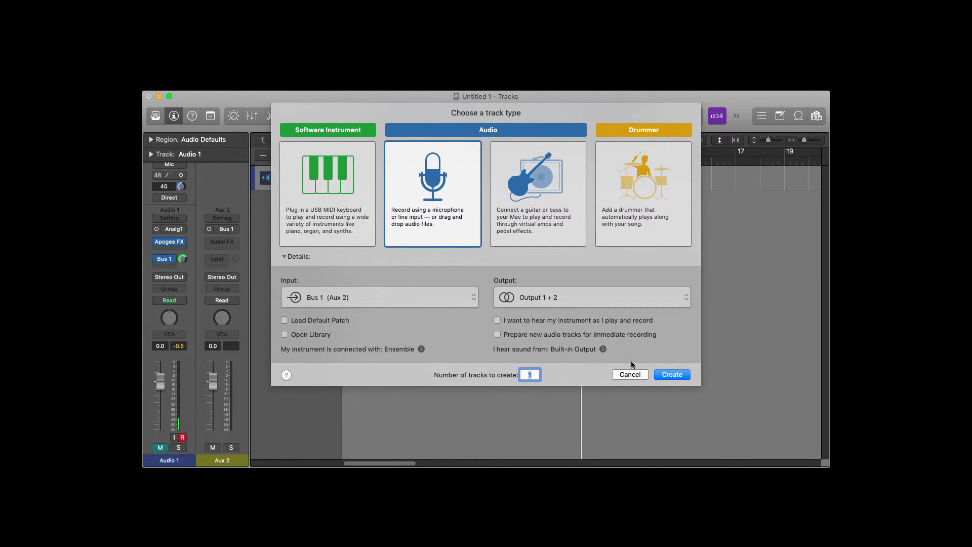
{"action": "left_click", "coordinate": [671, 375]}
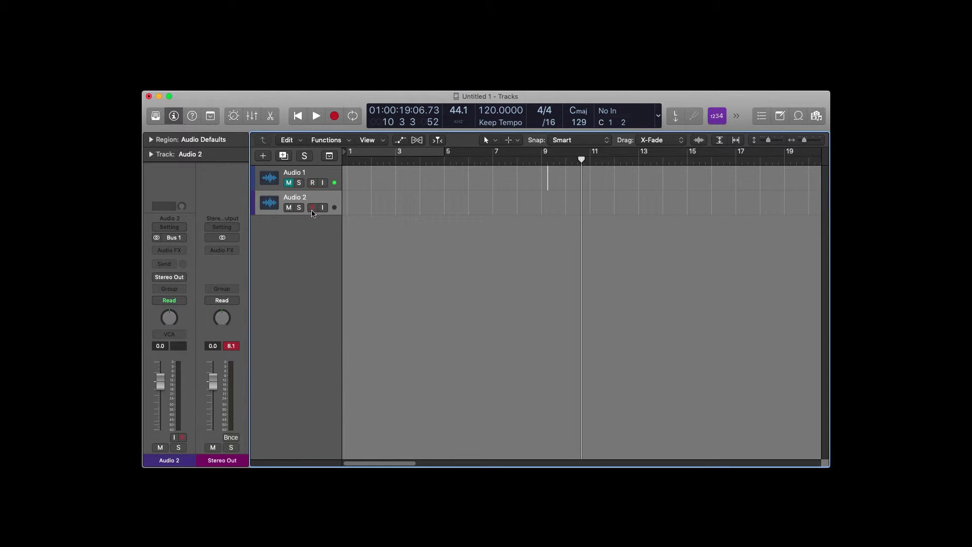
{"action": "left_click", "coordinate": [290, 208]}
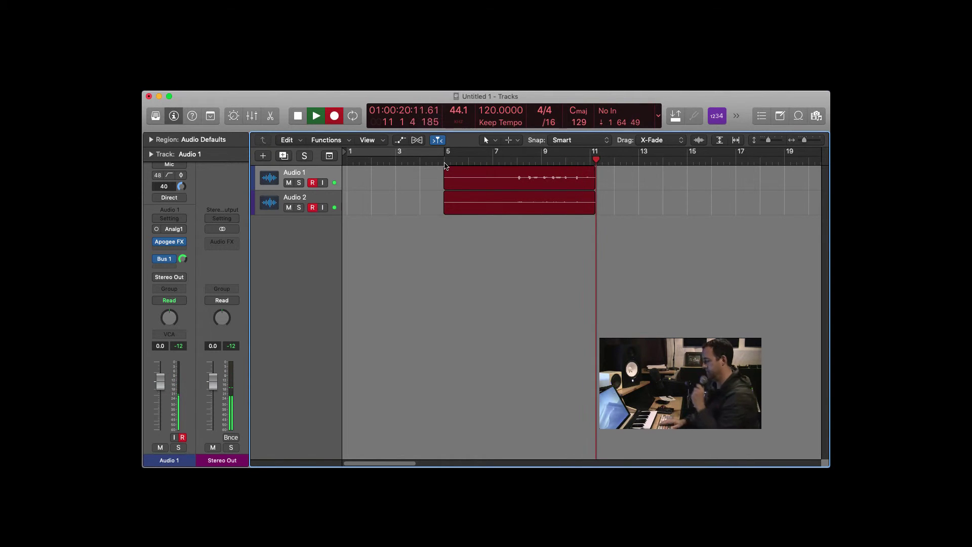
{"action": "key", "text": "space"}
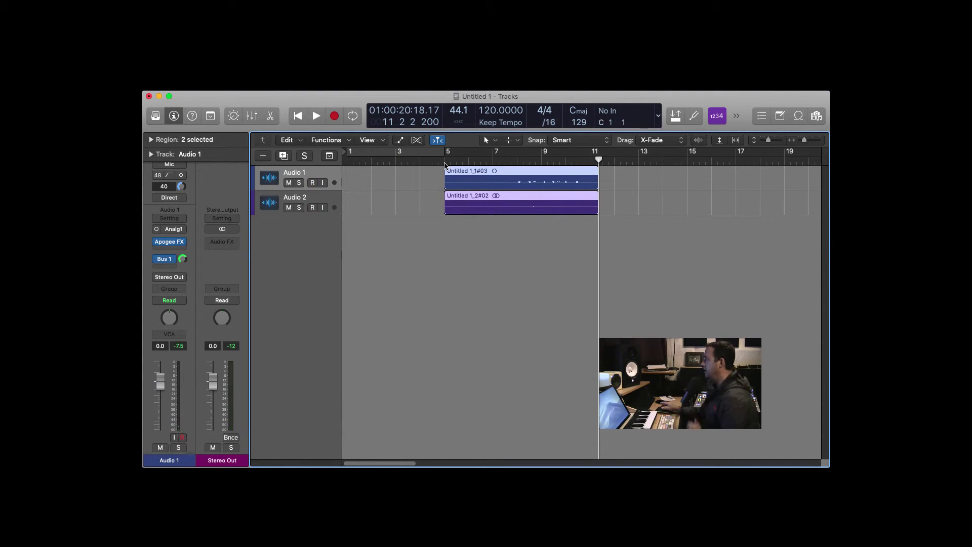
- Turn off record-enable on both the Audio 1 and Audio 2 tracks
{"action": "left_click", "coordinate": [335, 175]}
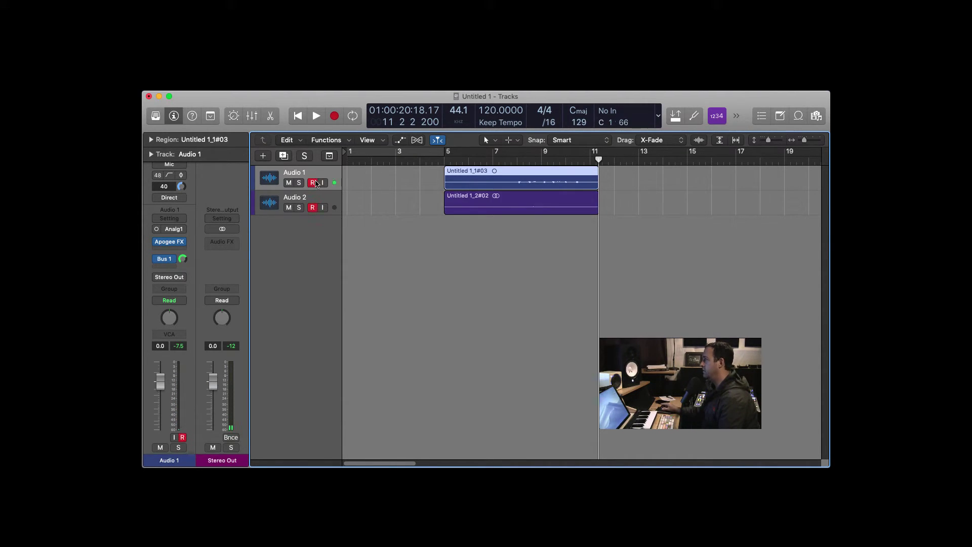
{"action": "left_click", "coordinate": [313, 182]}
{"action": "left_click", "coordinate": [313, 207]}
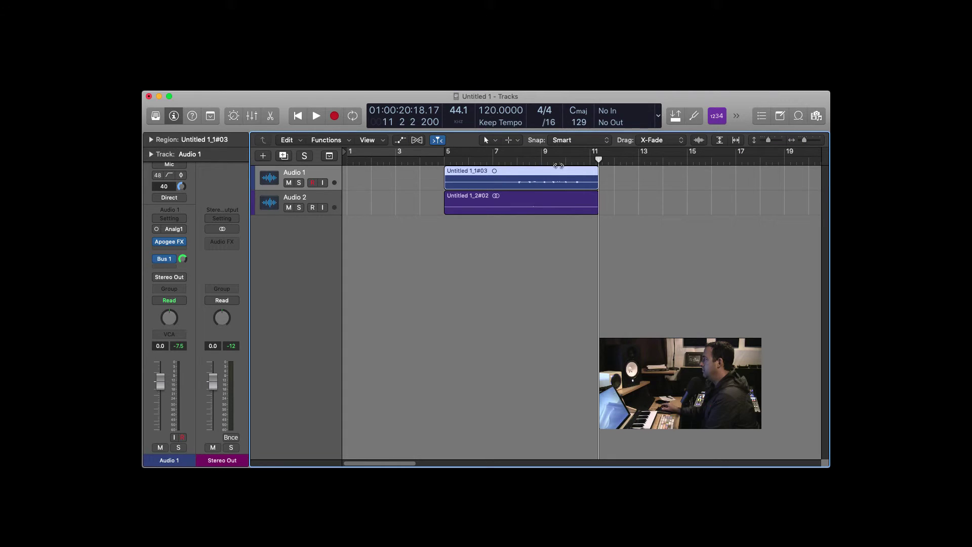
- Solo the Audio 1 track and play back its recording from bar 8 with the FX Rack active
{"action": "left_click", "coordinate": [518, 156]}
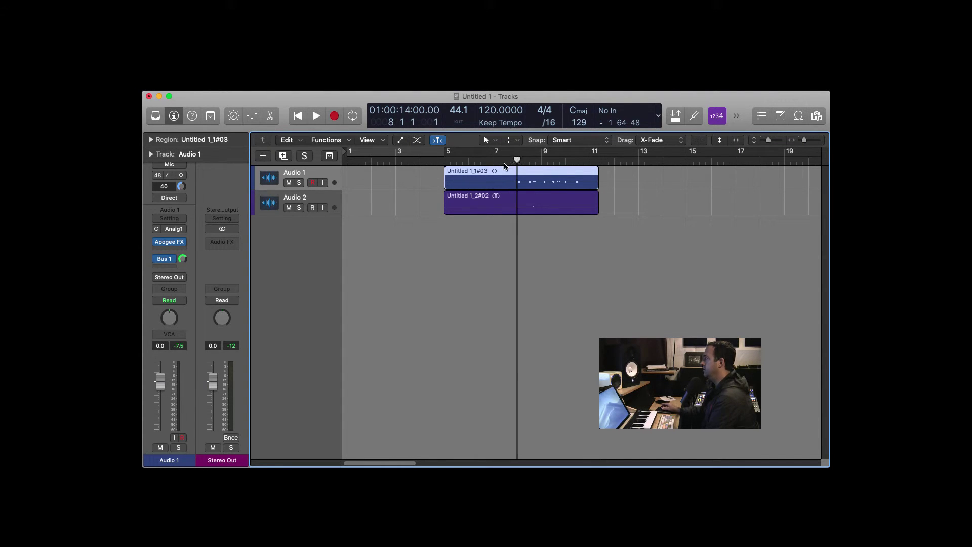
{"action": "left_click", "coordinate": [299, 183]}
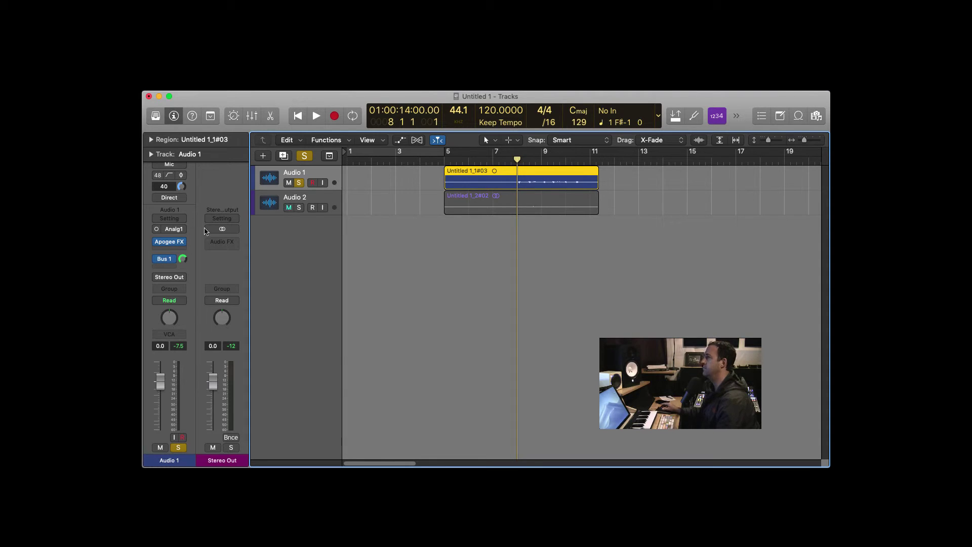
{"action": "key", "text": "space"}
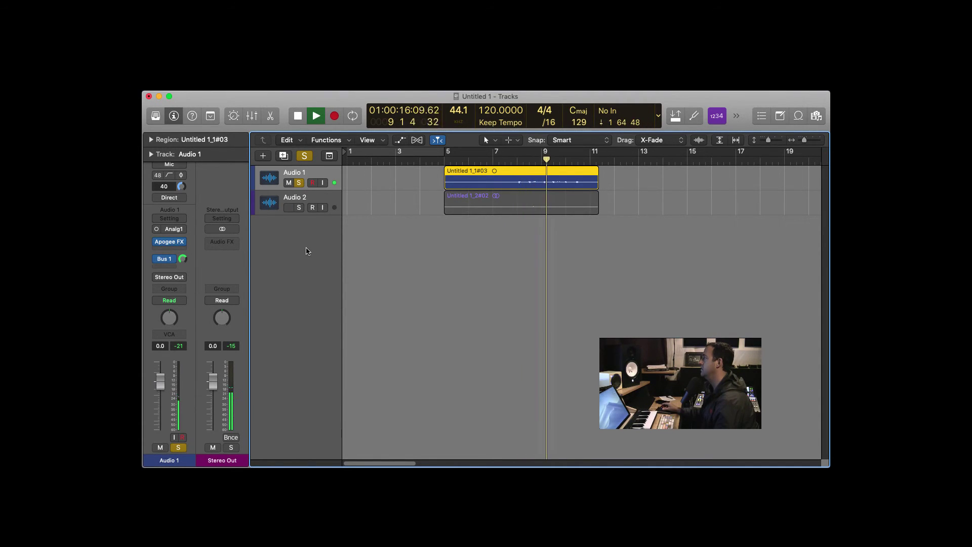
{"action": "key", "text": "space"}
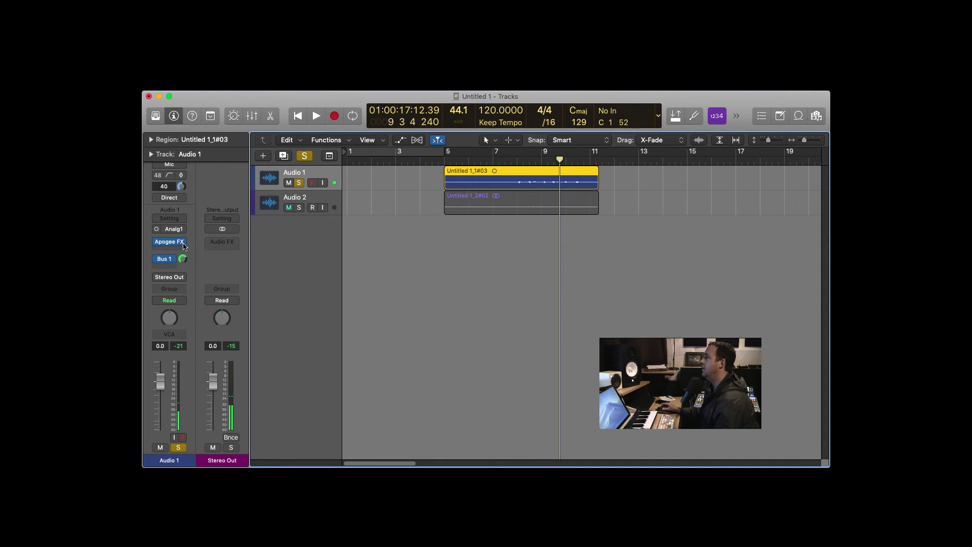
- Bypass the Apogee FX Rack on Audio 1 and play back the dry recording from bar 8
{"action": "mouse_move", "coordinate": [160, 243]}
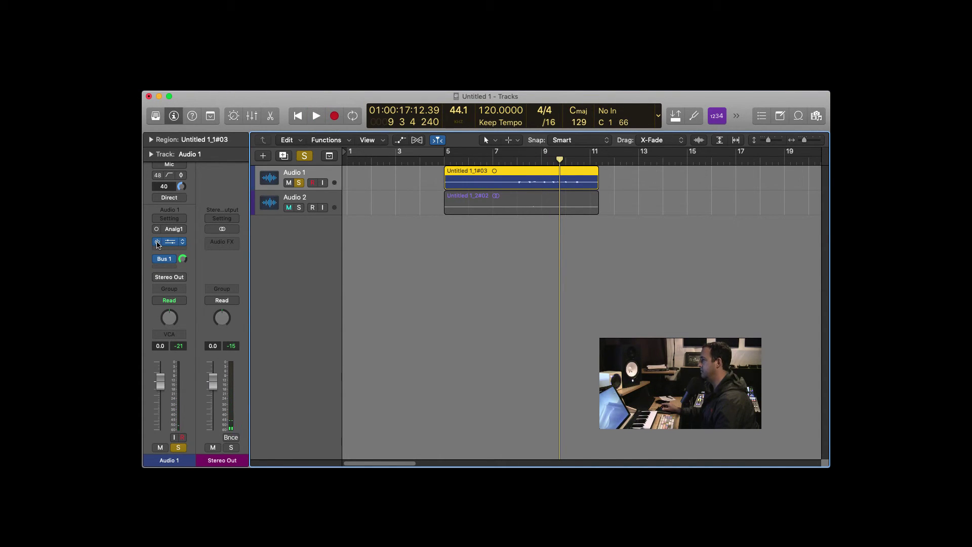
{"action": "left_click", "coordinate": [516, 161]}
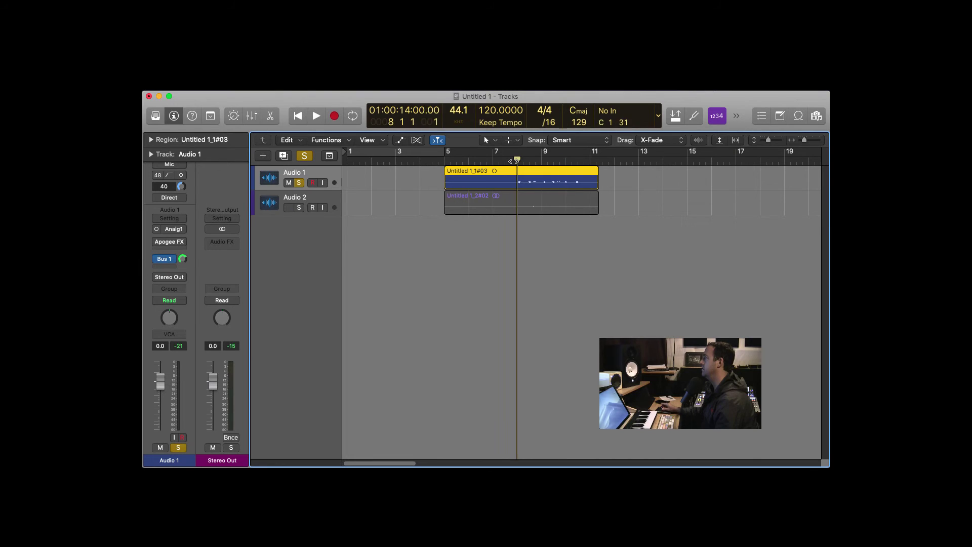
{"action": "key", "text": "space"}
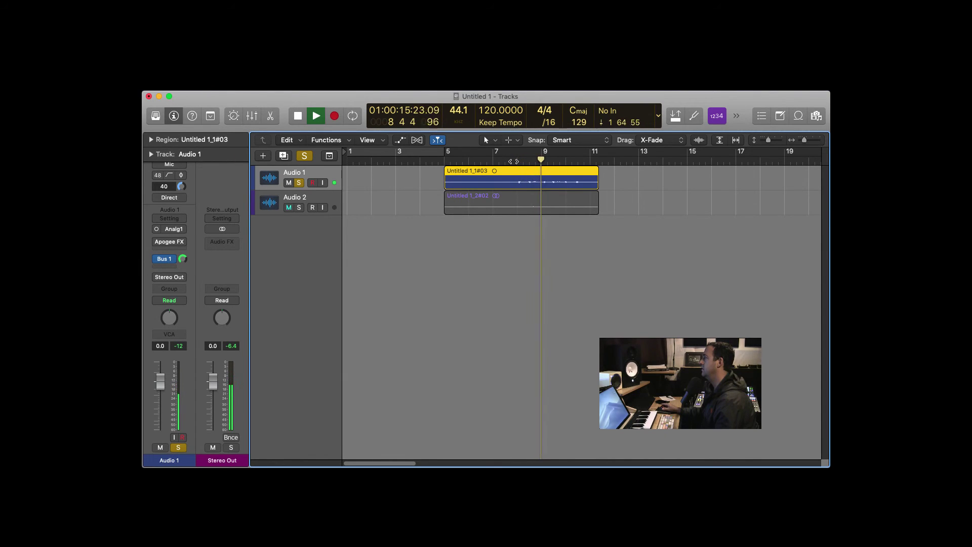
{"action": "key", "text": "space"}
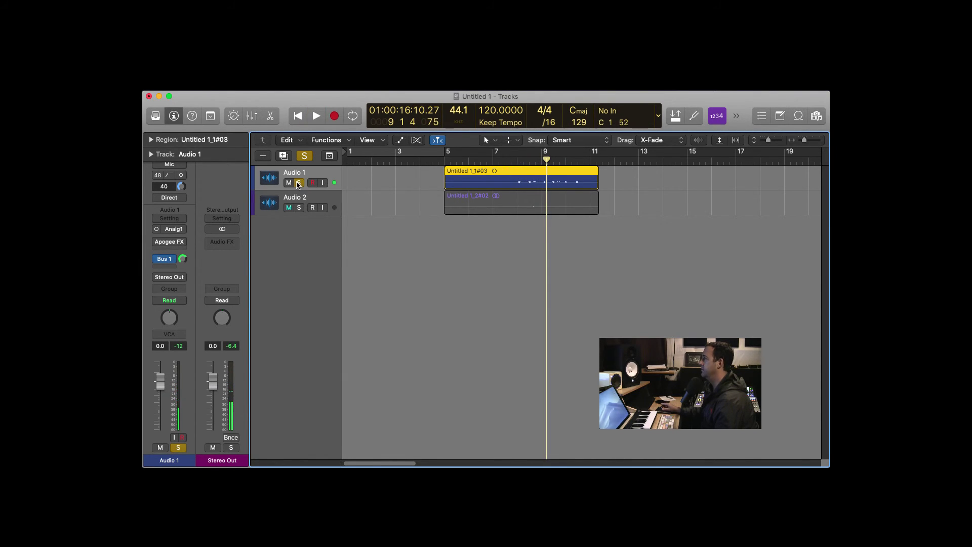
- Unsolo Audio 1, solo the Audio 2 track and play back the recording printed through Bus 1
{"action": "left_click", "coordinate": [329, 198]}
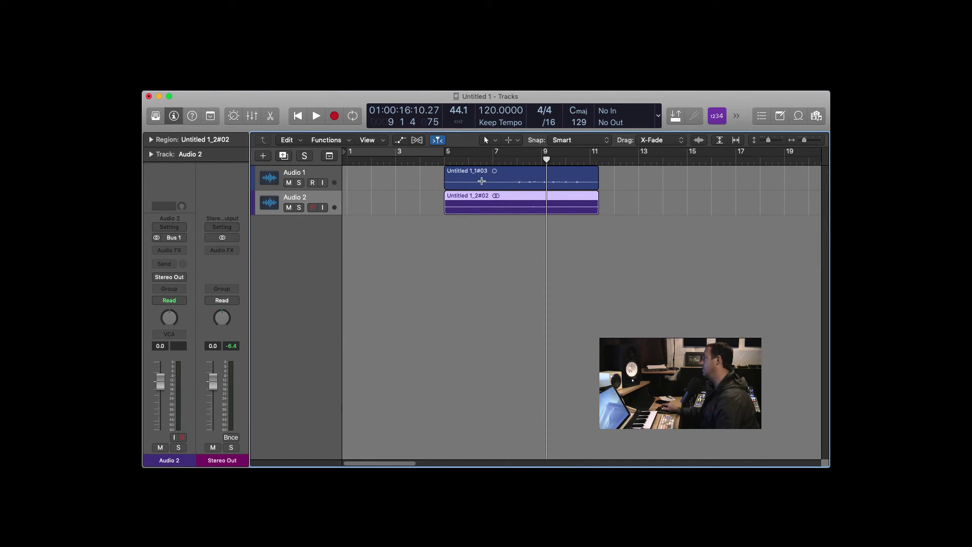
{"action": "left_click", "coordinate": [299, 207]}
{"action": "key", "text": "space"}
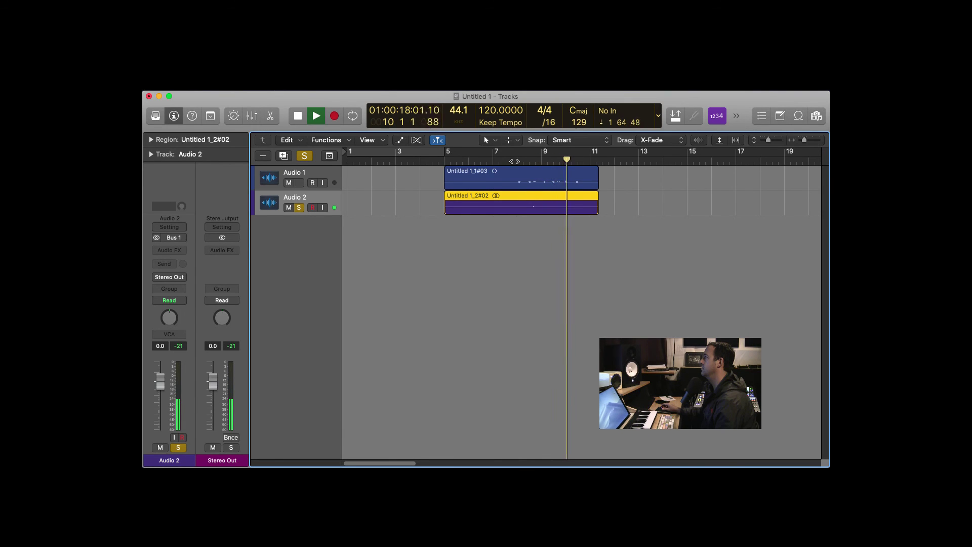
{"action": "key", "text": "space"}
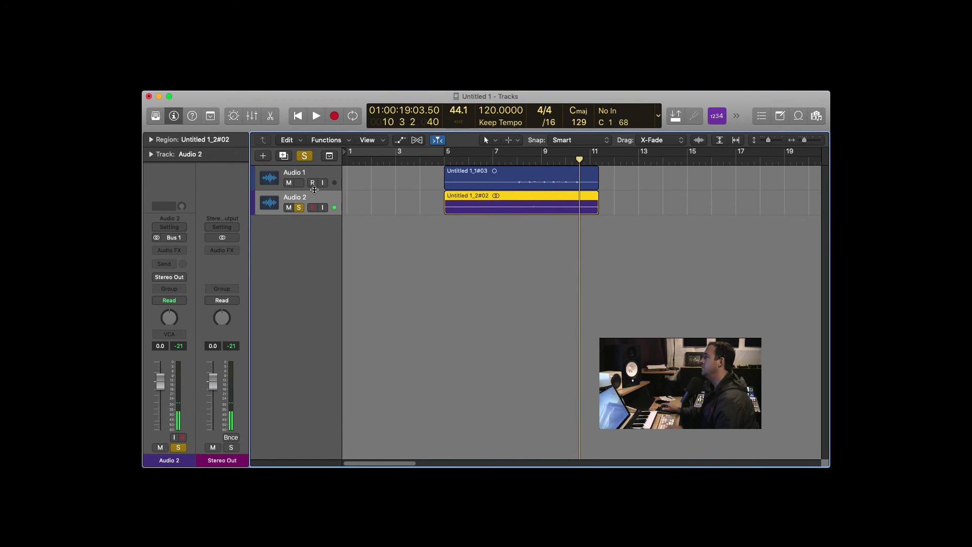